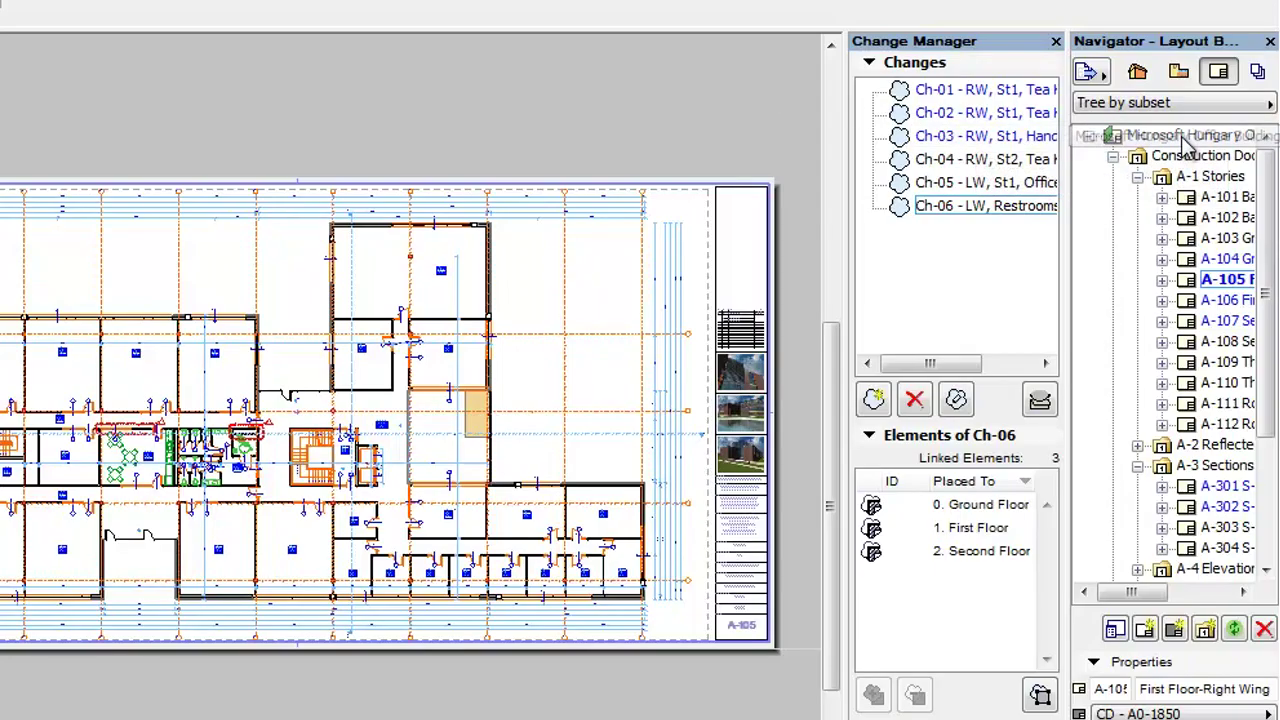
Step: Inspect the collapsible sections of the layout book's settings, expanding the item ID options before closing
right_click(1196, 193)
left_click(1249, 404)
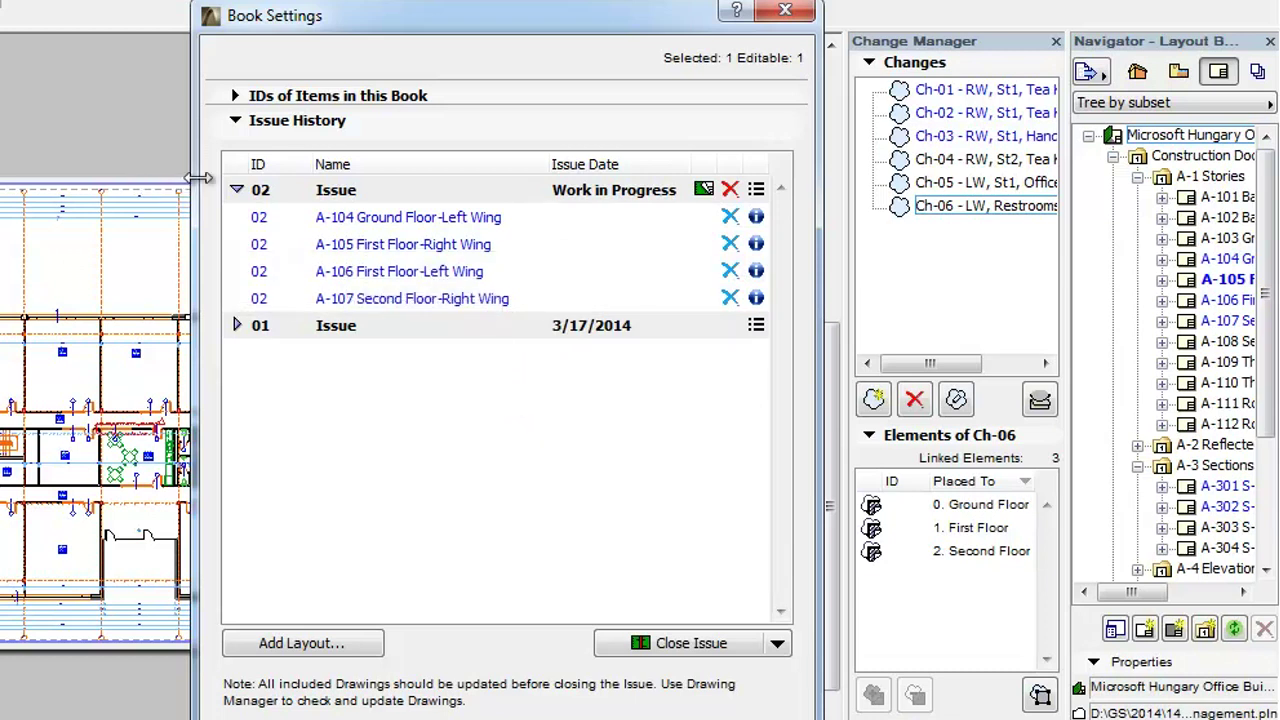
left_click(428, 120)
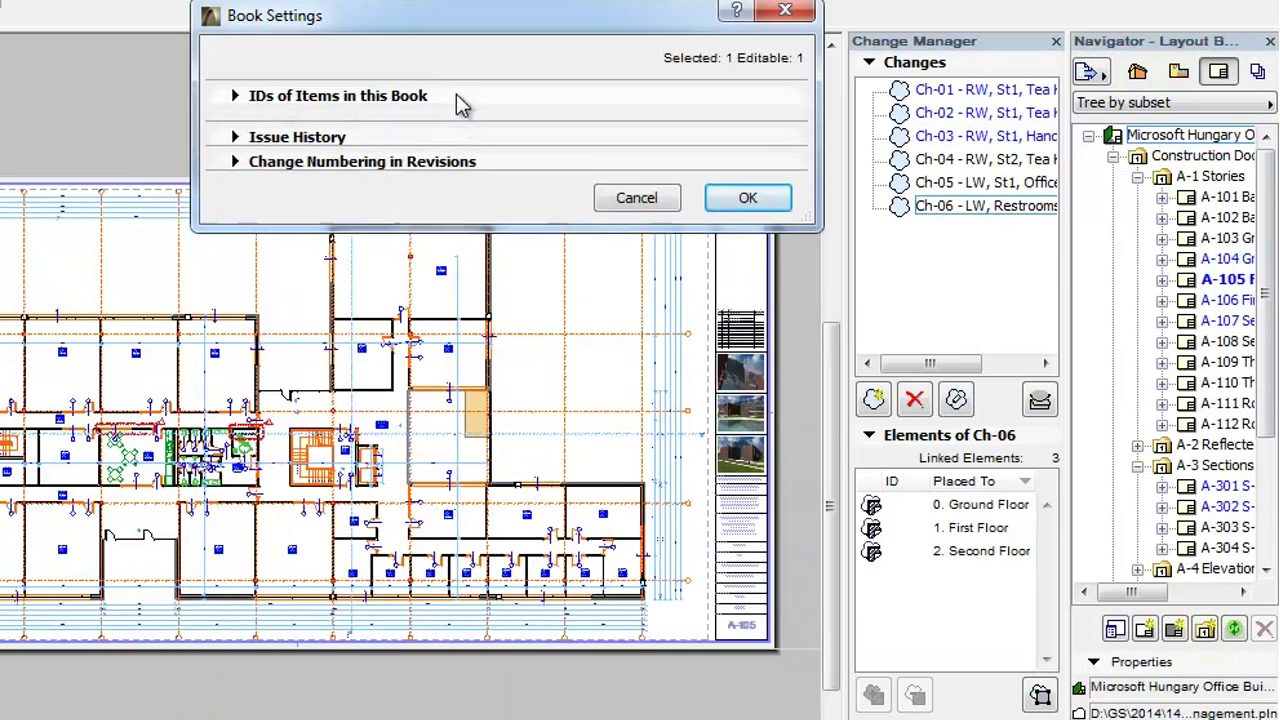
left_click(456, 94)
left_click(776, 408)
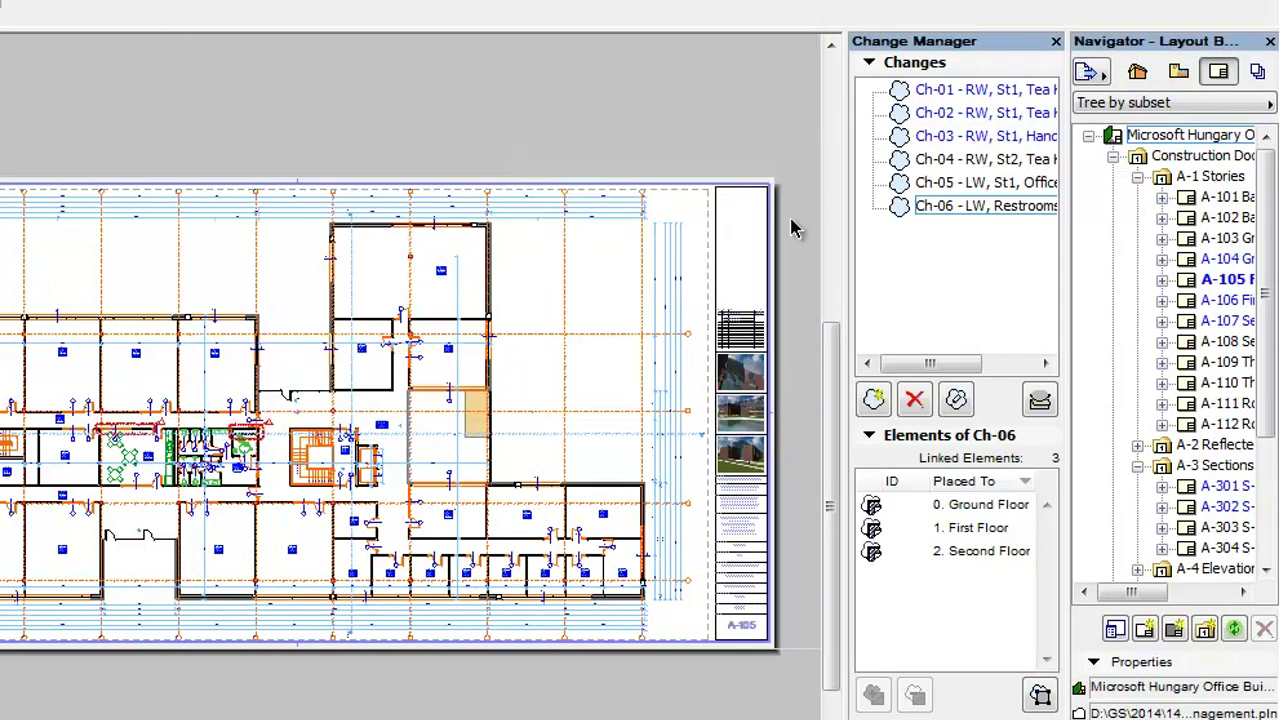
Step: Reopen the layout book's settings, view the Issue History section, and close the dialog
right_click(1216, 146)
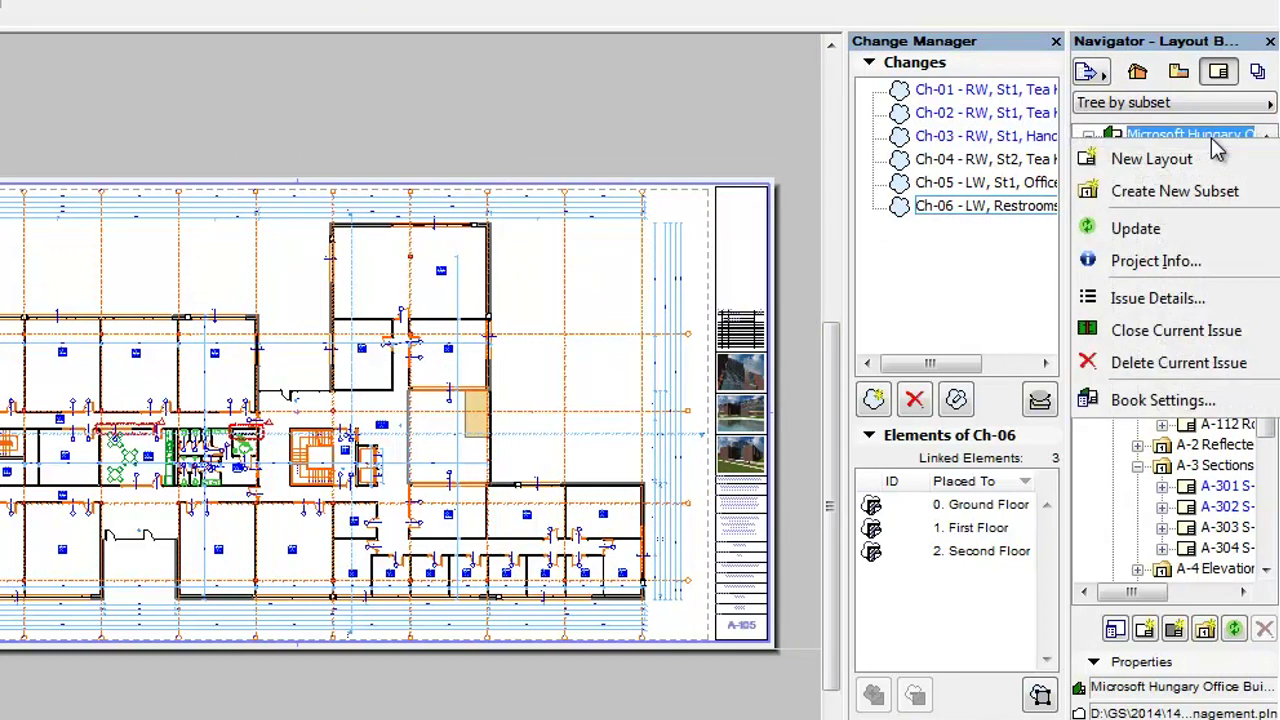
left_click(1270, 400)
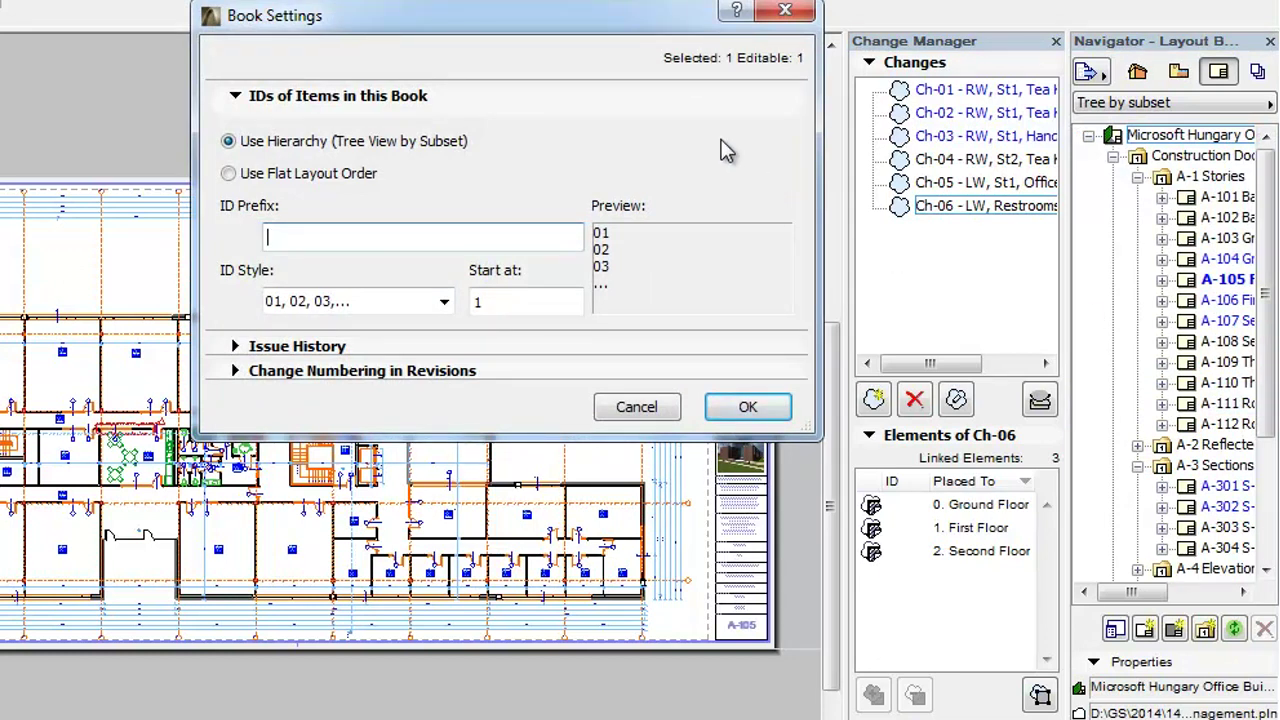
left_click(701, 97)
left_click(701, 118)
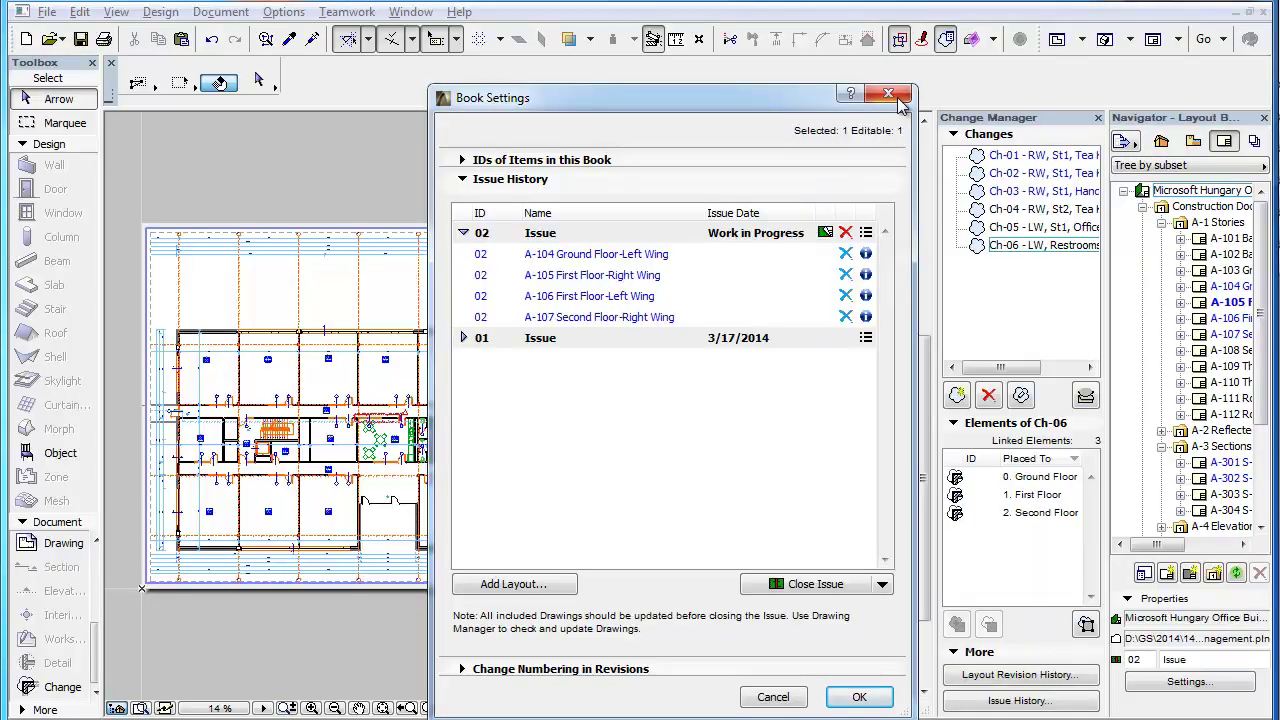
left_click(790, 12)
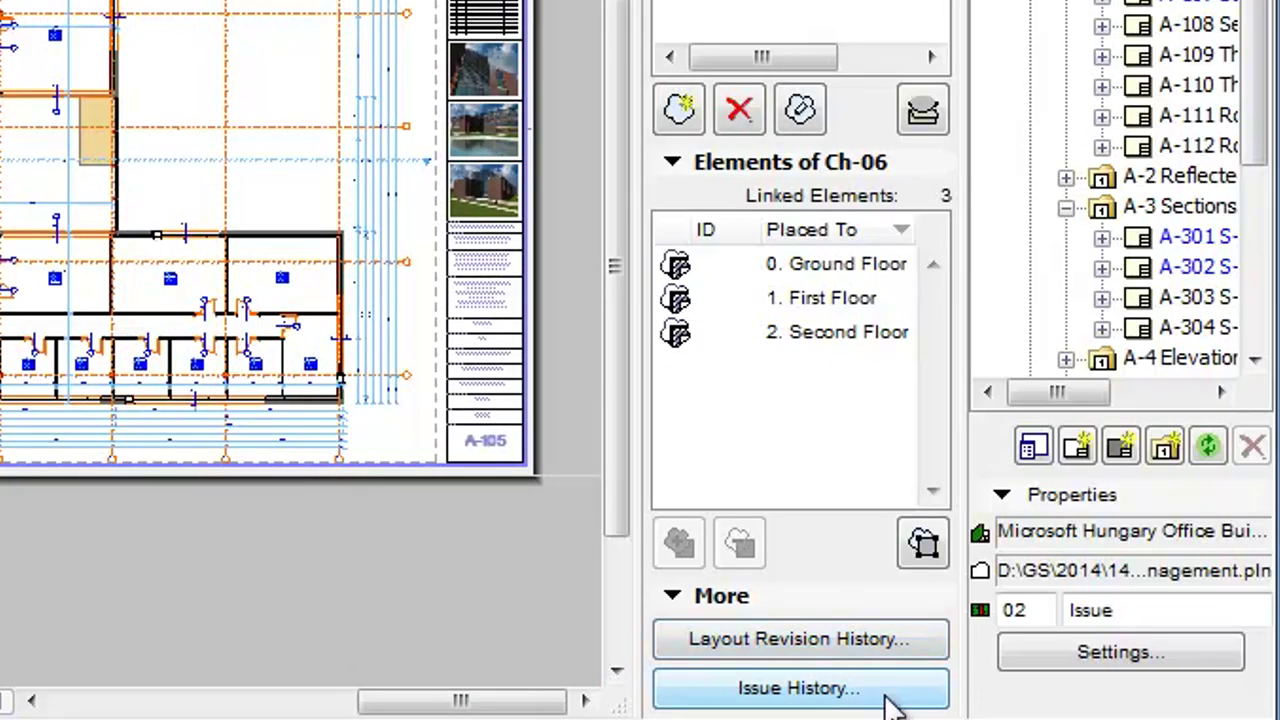
Step: Open the issue history from Change Manager and examine the layouts contained in issues 02 and 01
left_click(886, 695)
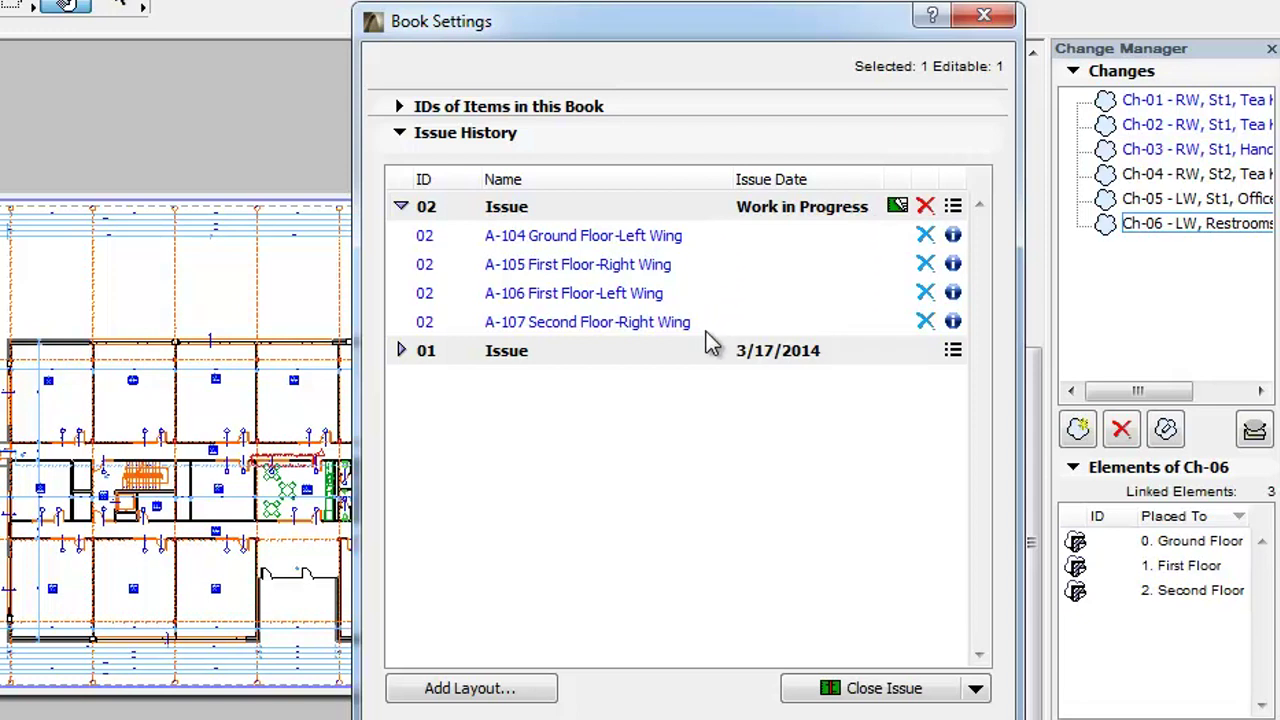
left_click(401, 207)
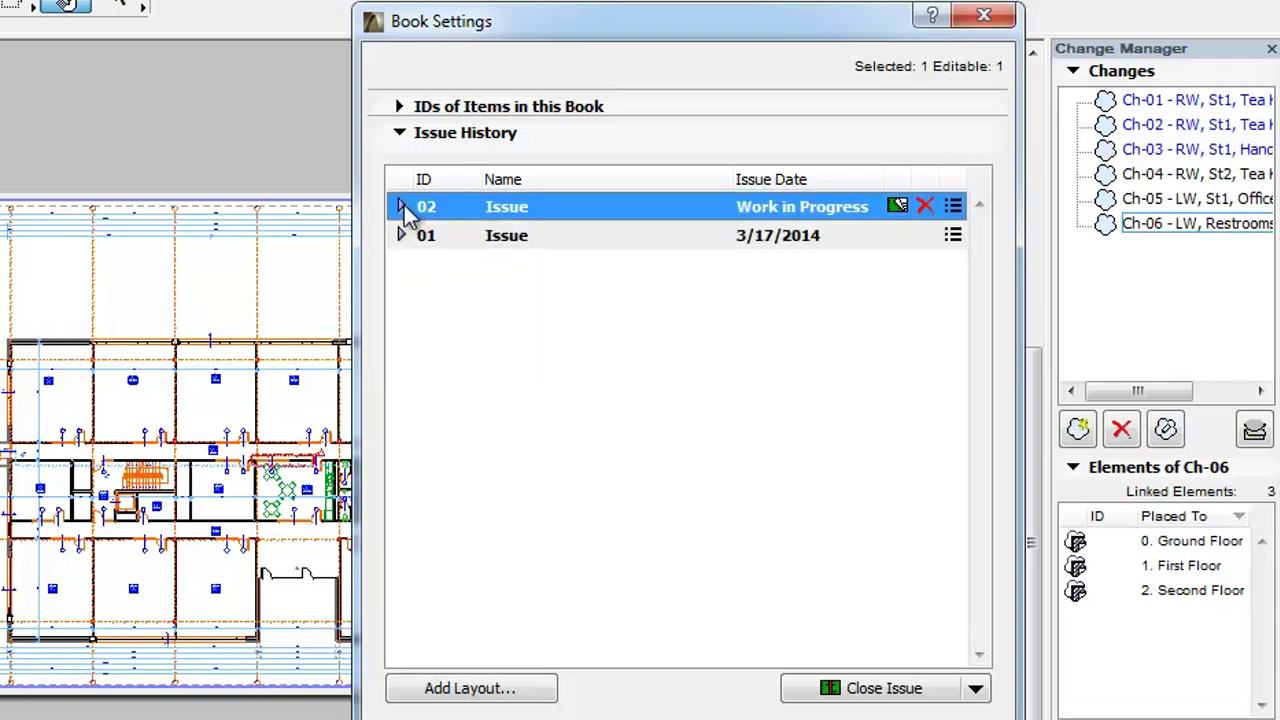
left_click(401, 207)
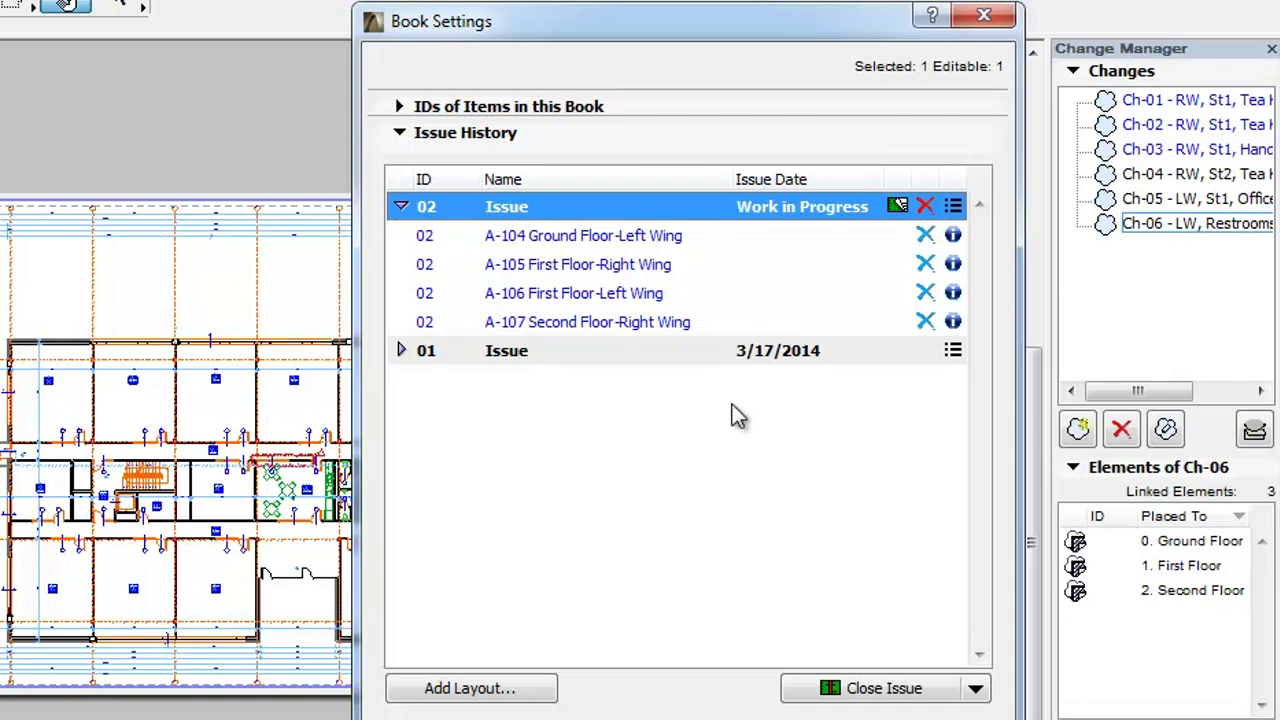
left_click(402, 352)
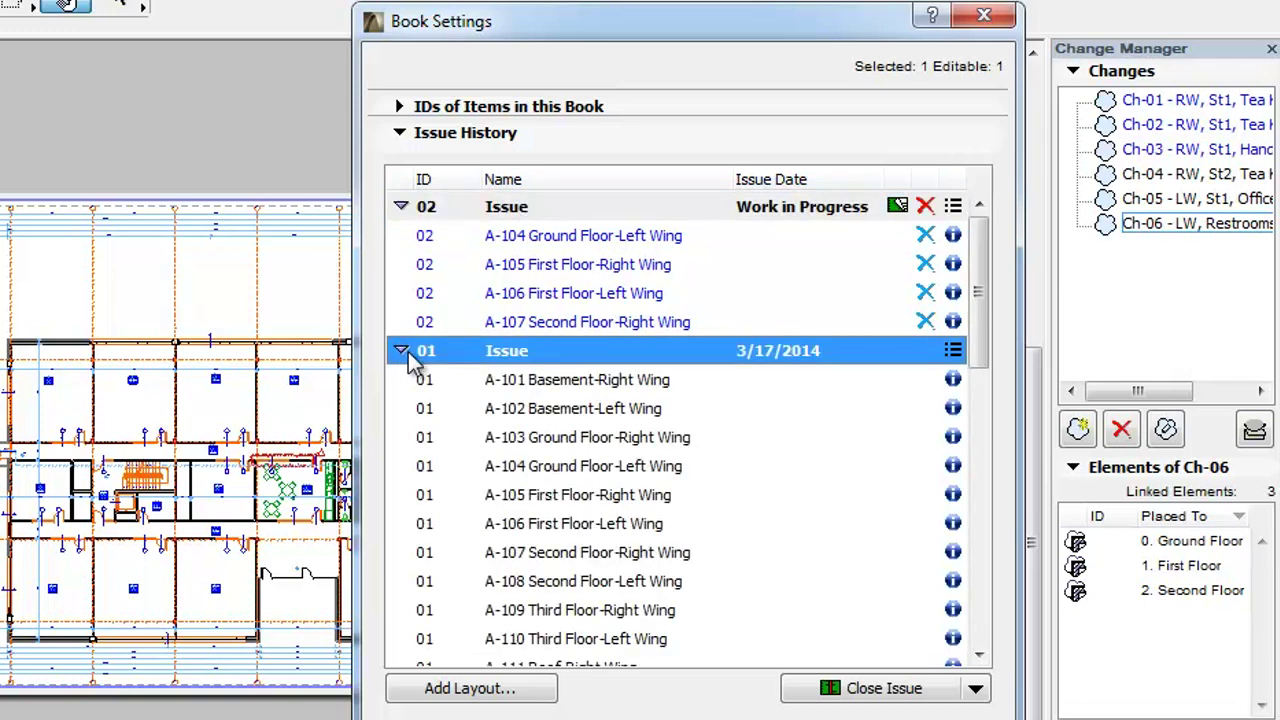
mouse_move(988, 250)
left_mouse_down()
mouse_move(990, 468)
mouse_move(972, 562)
mouse_move(983, 226)
left_mouse_up()
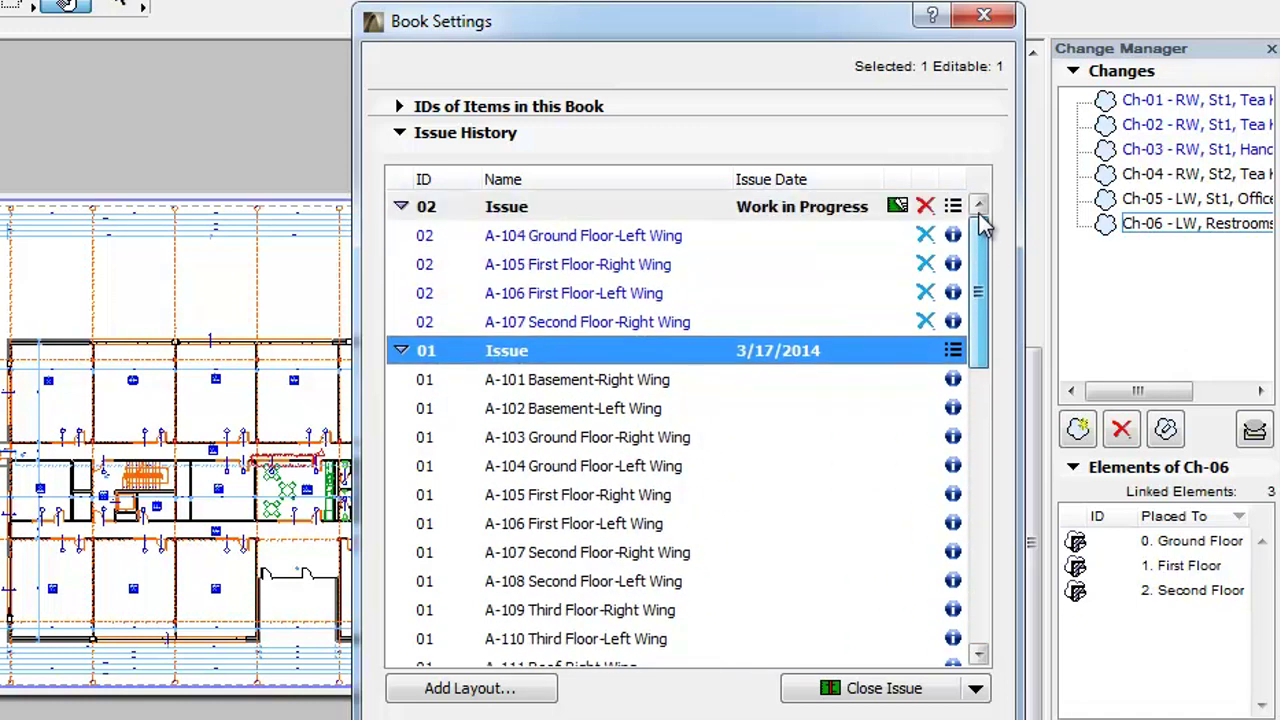
left_click(402, 352)
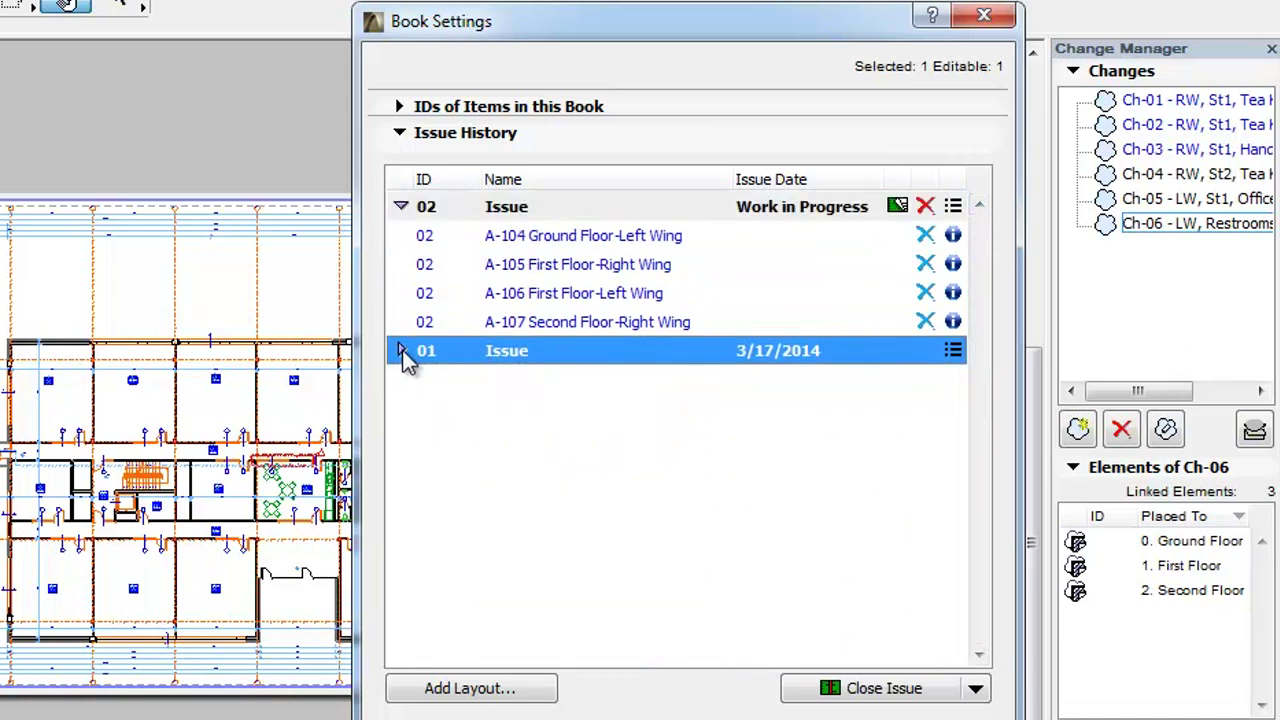
Step: Change the ID of the work-in-progress issue to I-02
left_click(456, 206)
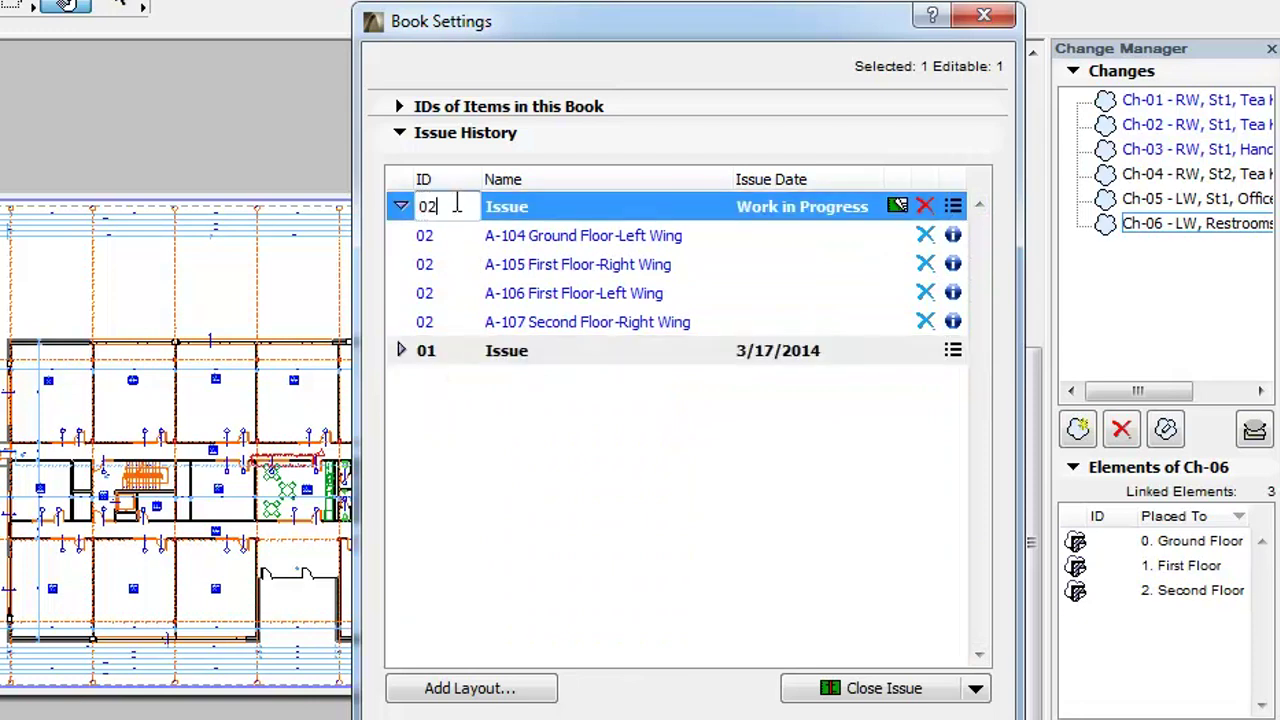
key("Left")
key("Left")
type("I-")
key("Return")
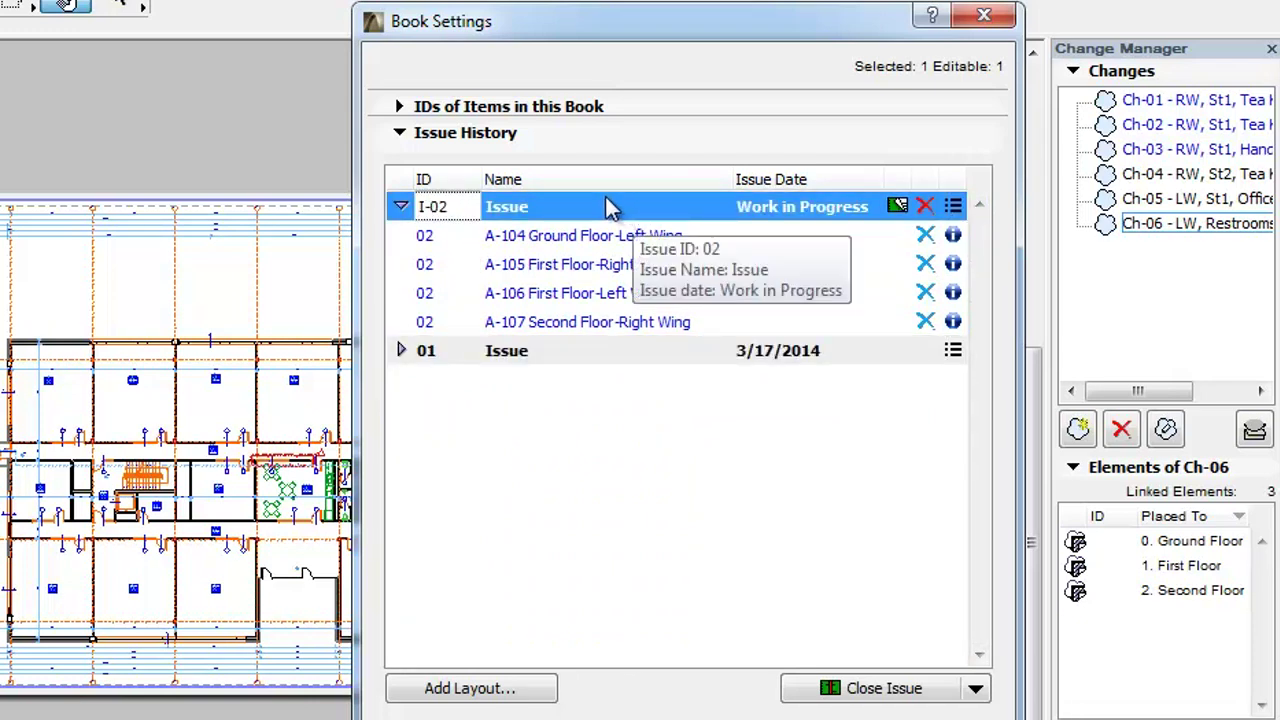
Step: Rename the work-in-progress issue as Restrooms
left_click(594, 204)
double_click(594, 204)
type("Re")
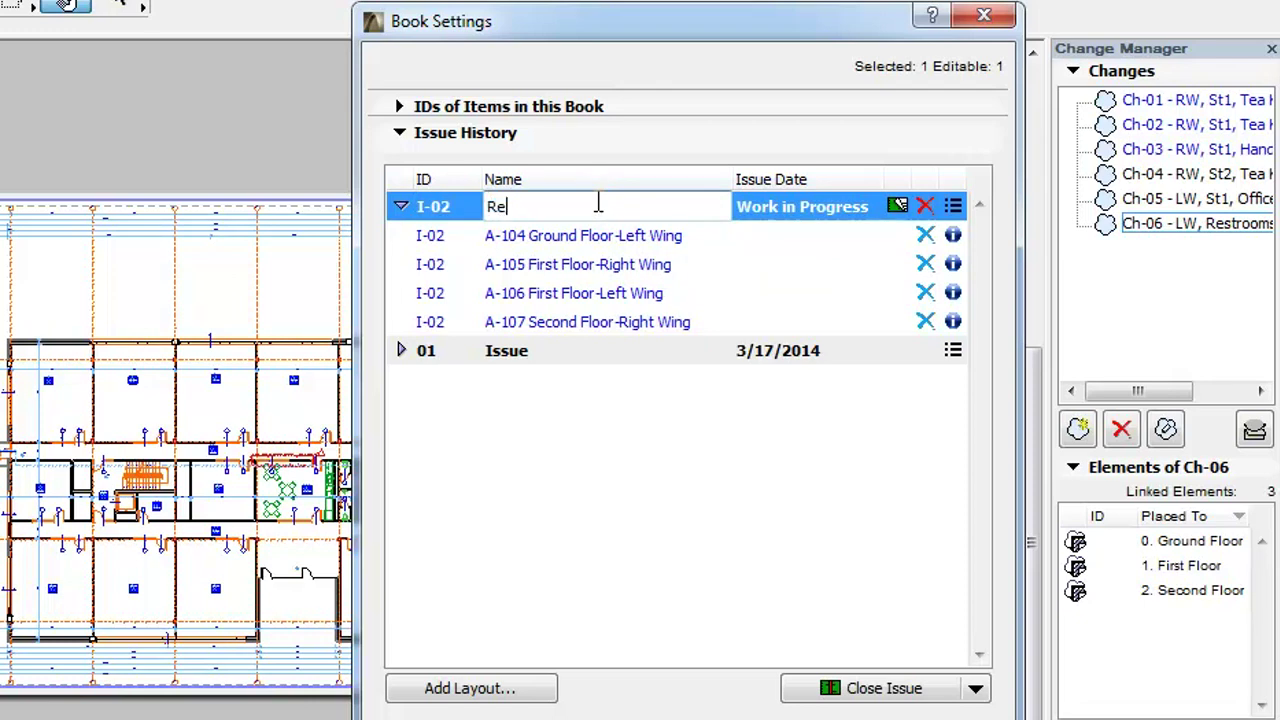
type("strooms")
left_click(778, 408)
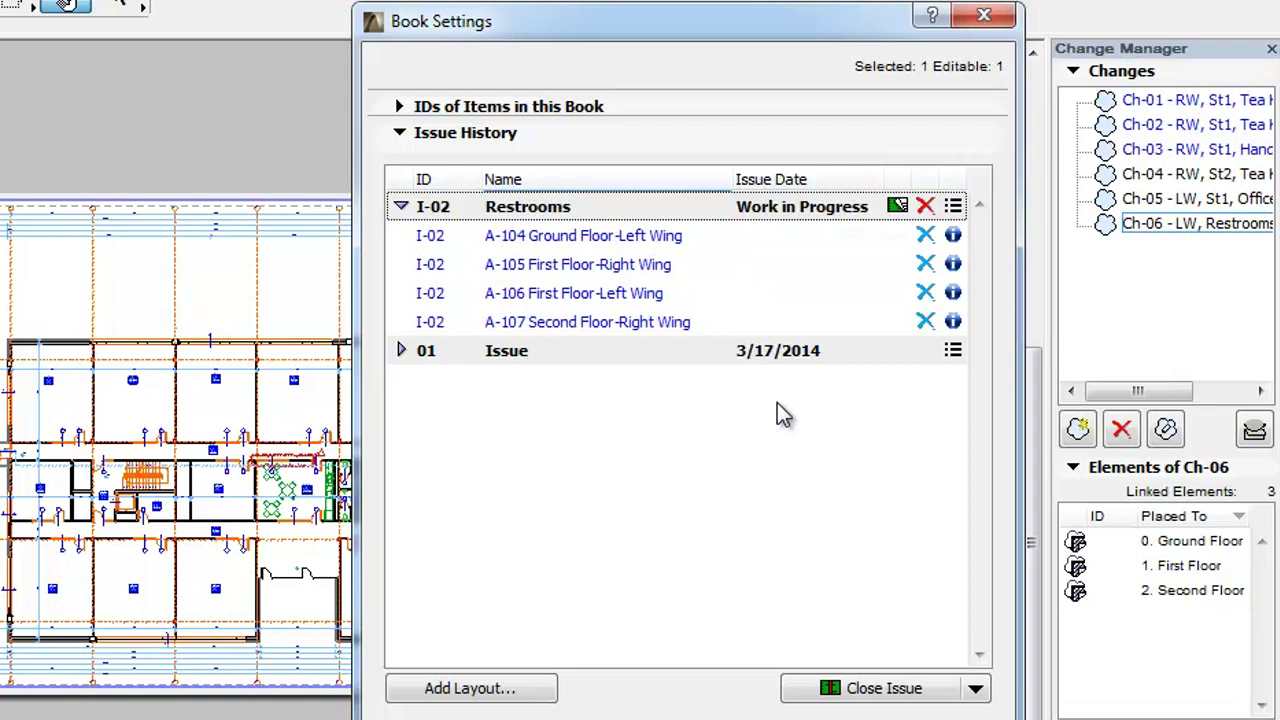
left_click(561, 346)
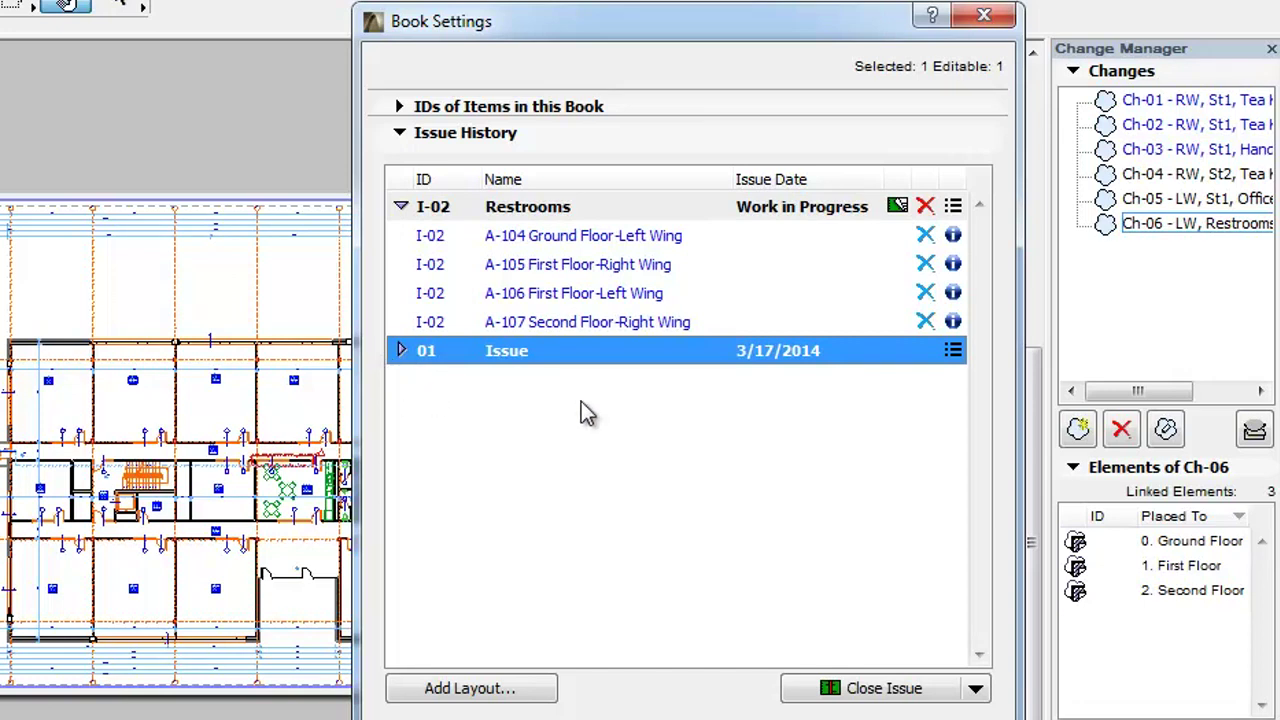
left_click(681, 392)
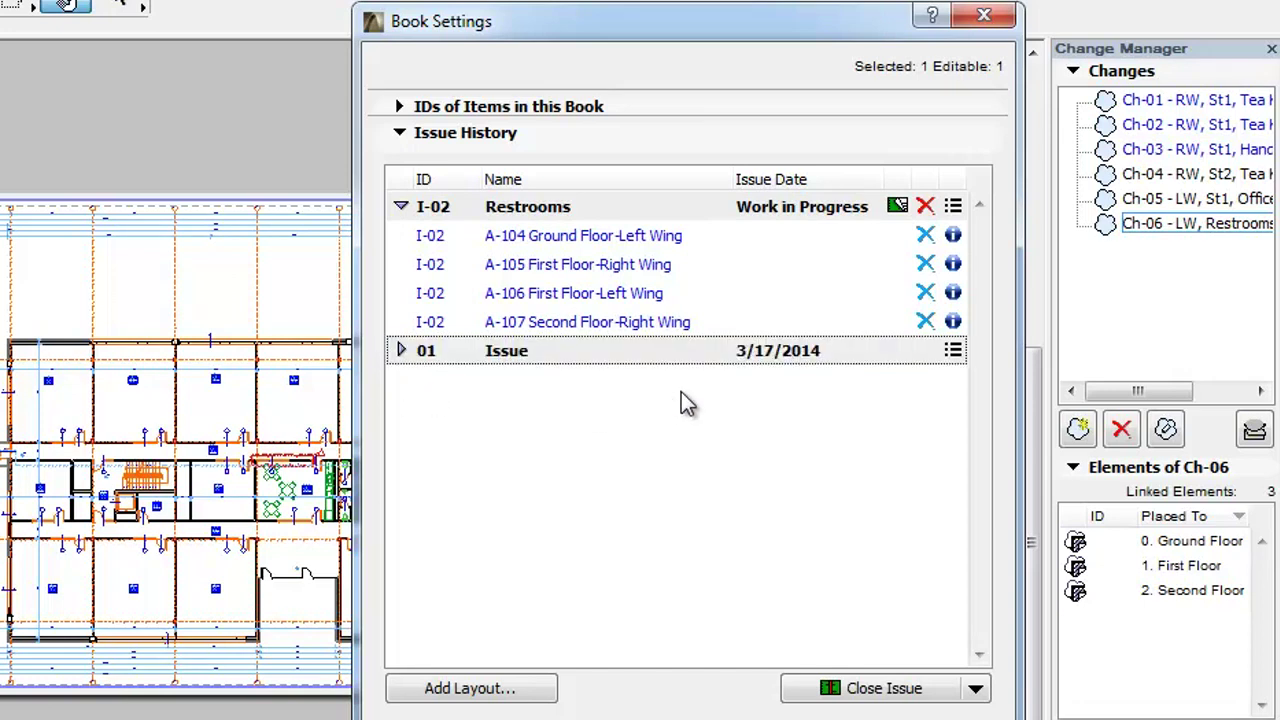
Step: Examine the A-1 Stories and A-2 Reflected Ceiling Plans entries among the layouts offered for adding to the Restrooms issue
left_click(533, 690)
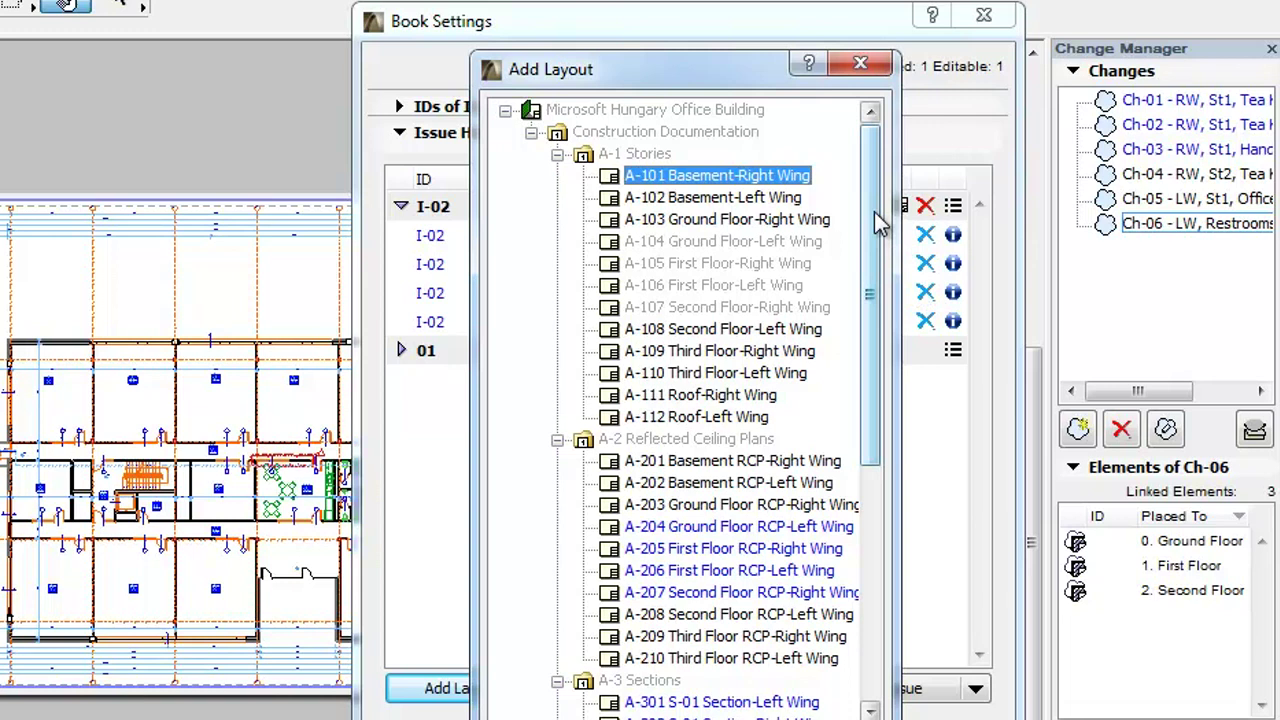
mouse_move(877, 222)
left_mouse_down()
mouse_move(877, 492)
mouse_move(880, 205)
left_mouse_up()
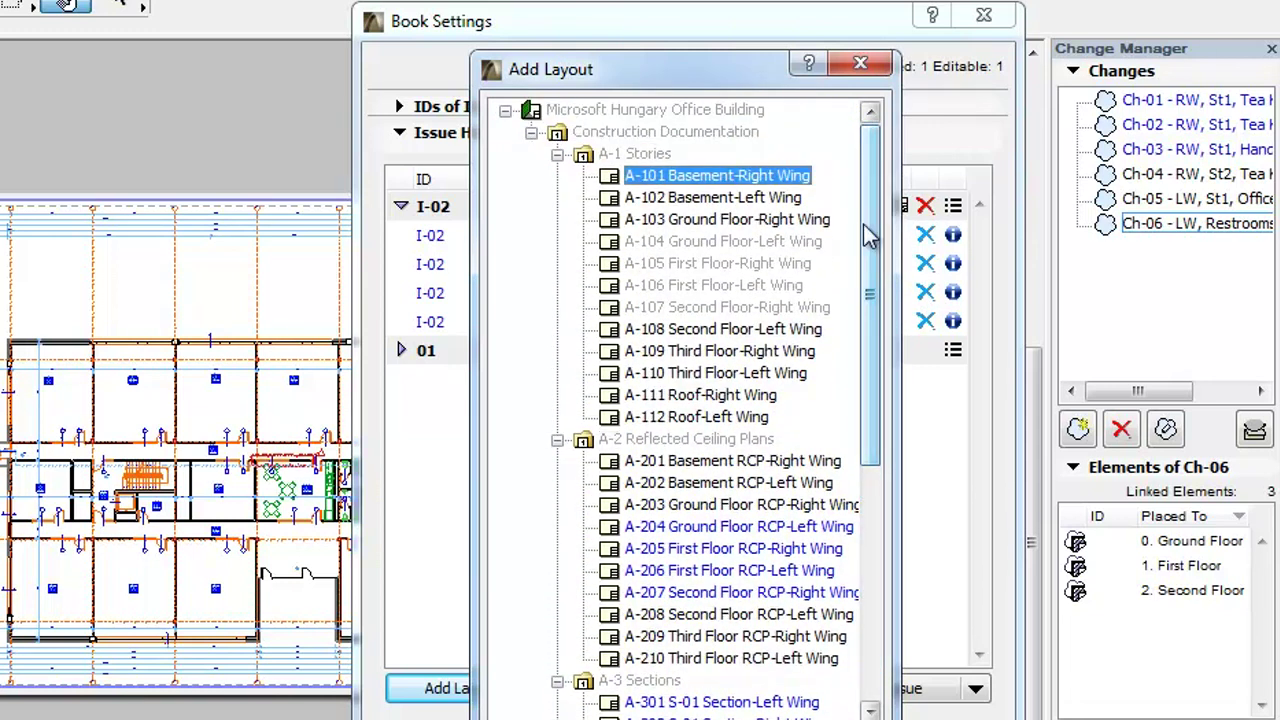
left_click(824, 247)
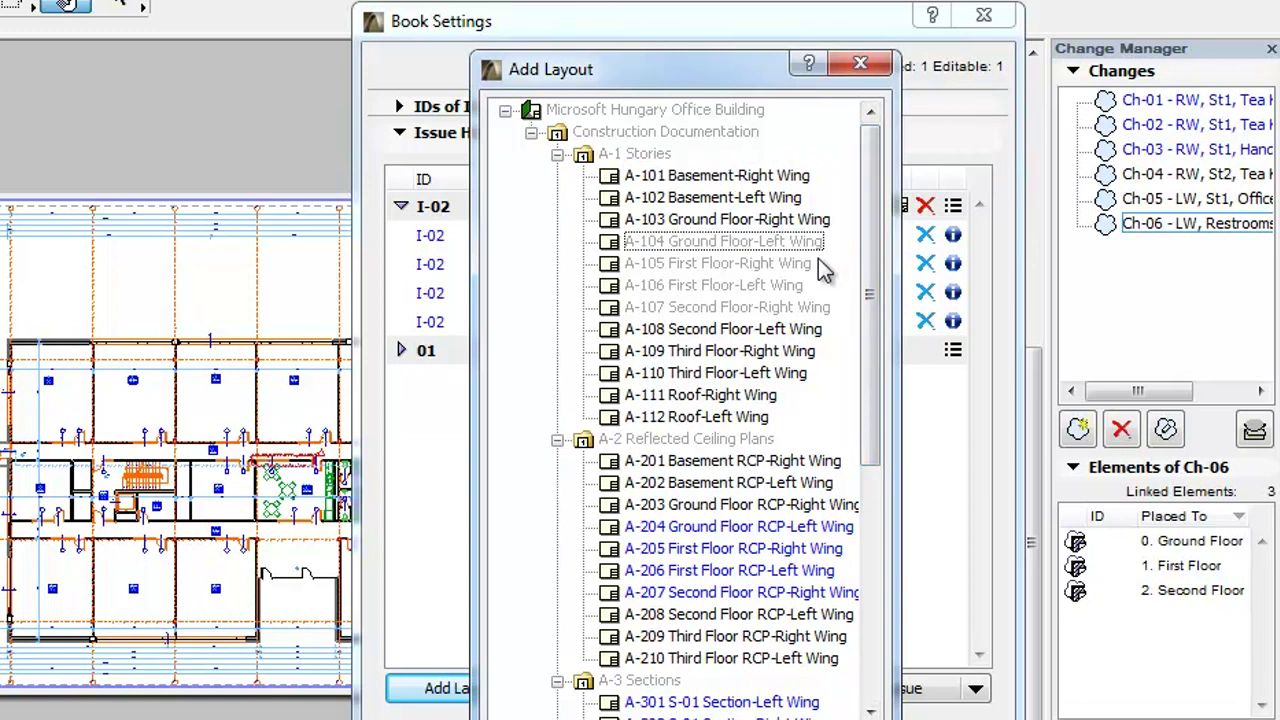
left_click(818, 266)
left_click(806, 288)
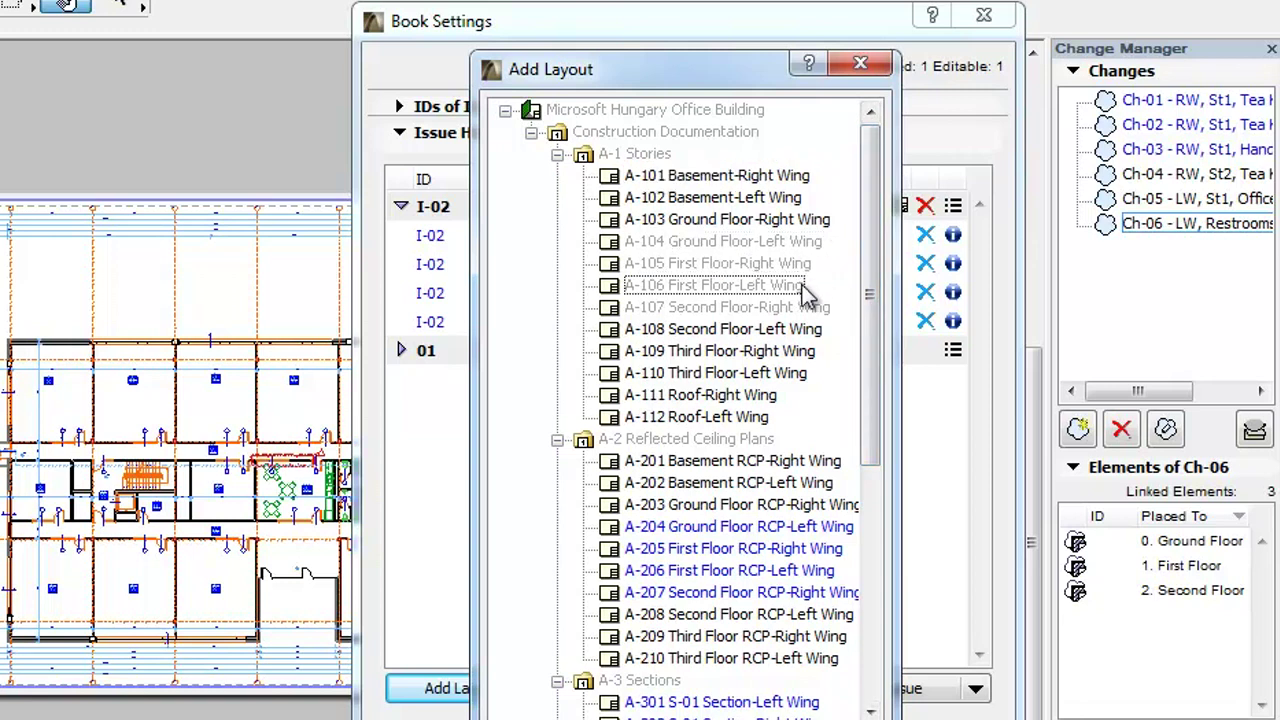
left_click(838, 530)
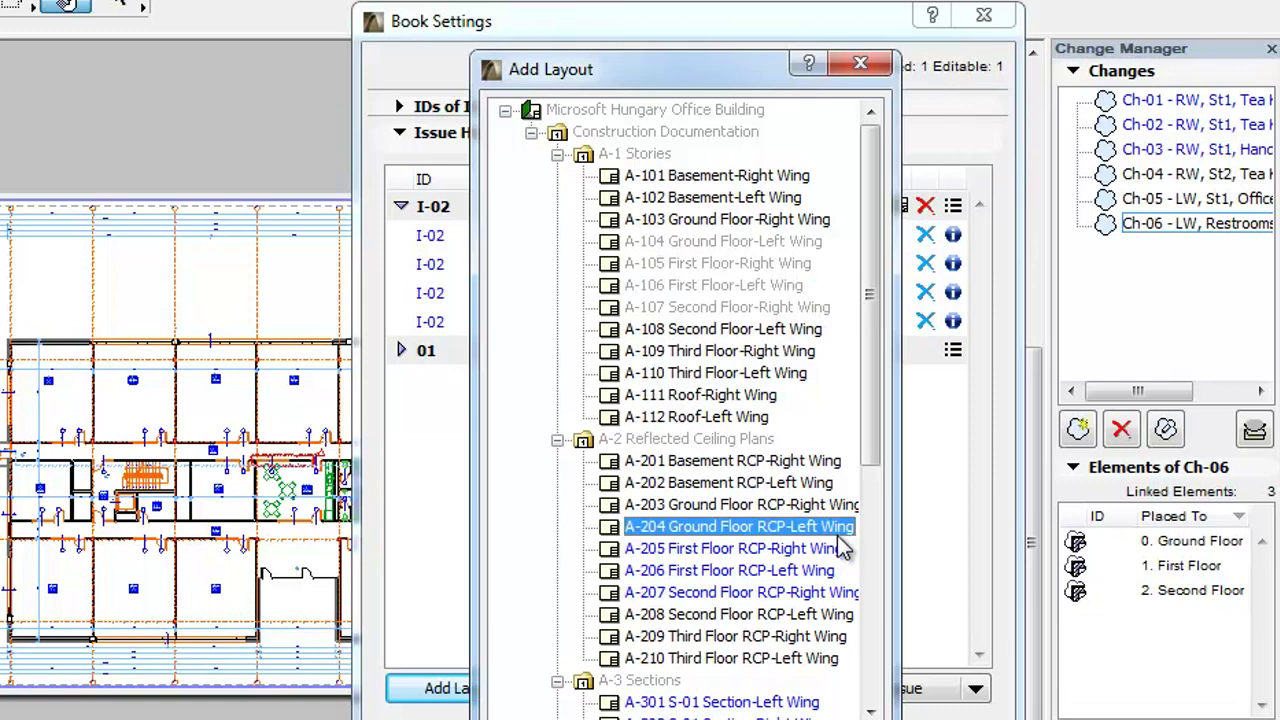
left_click(842, 549)
left_click(827, 570)
Step: Add the reflected ceiling plan layouts A-204 to A-207 and the section layouts A-301 and A-302 to the Restrooms issue
left_click(830, 592)
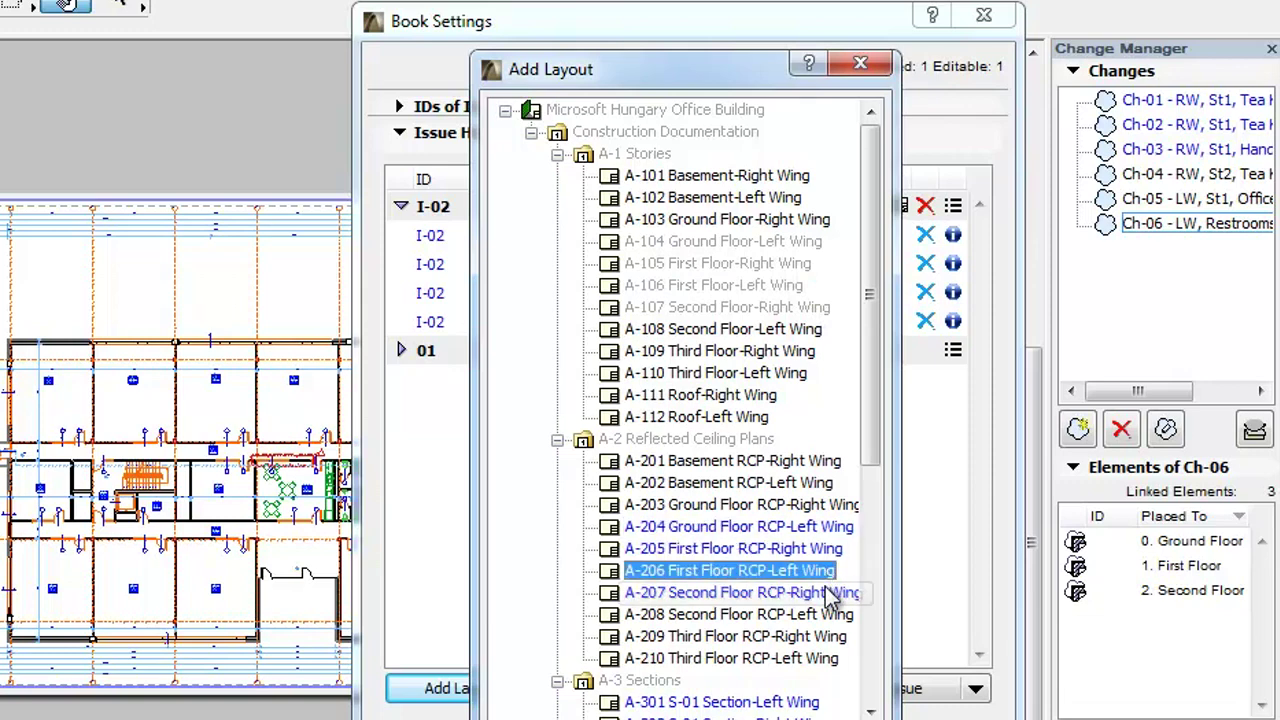
left_click_drag(871, 321, 871, 506)
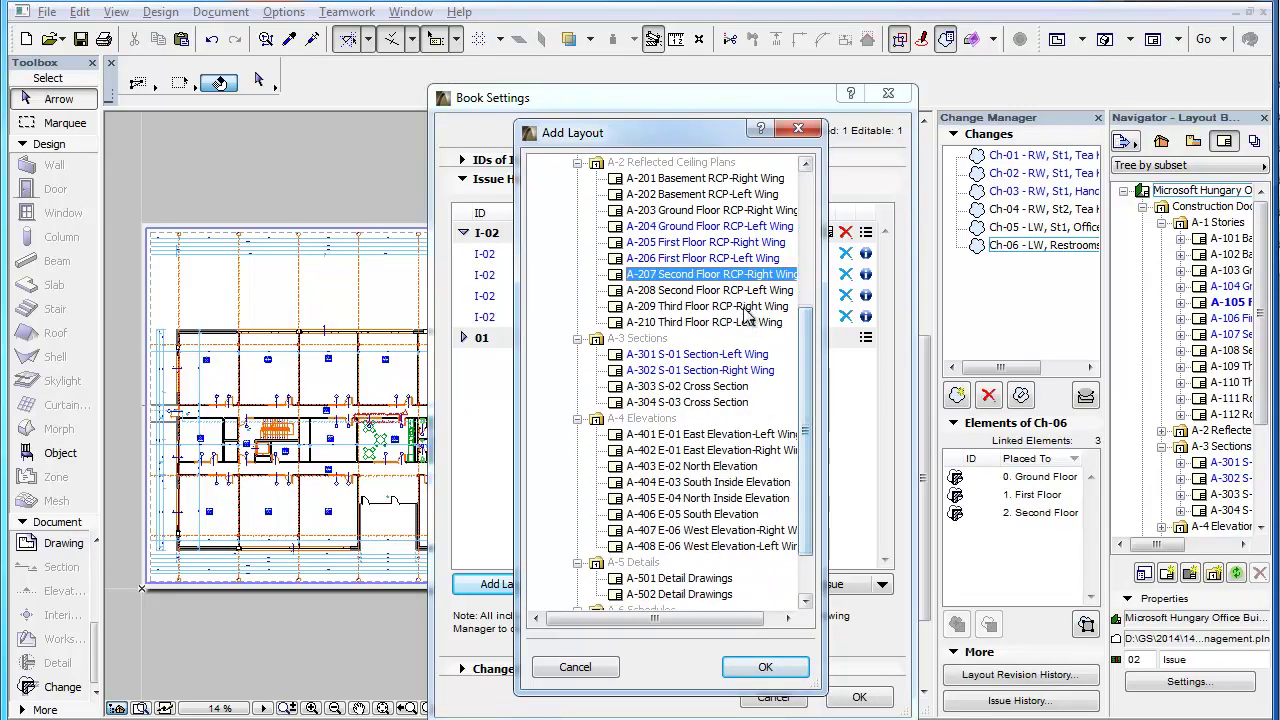
left_click(728, 228, "shift")
left_click(725, 355, "ctrl")
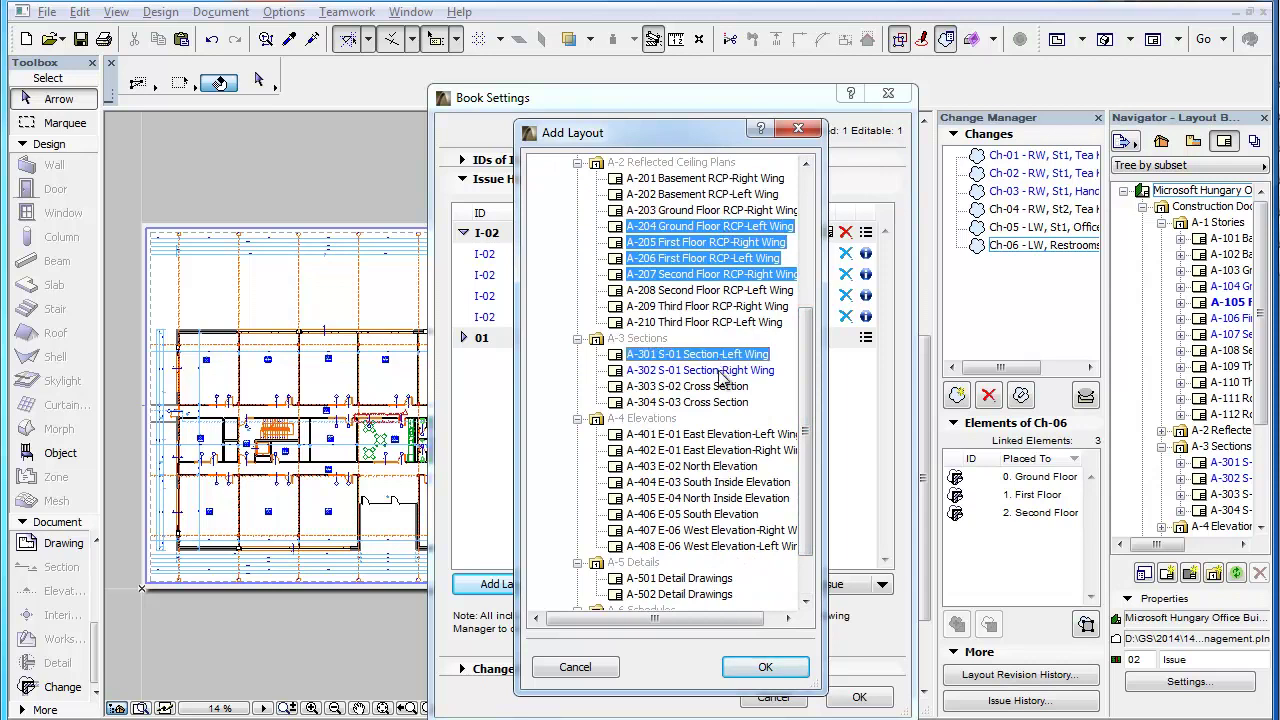
left_click(722, 371, "ctrl")
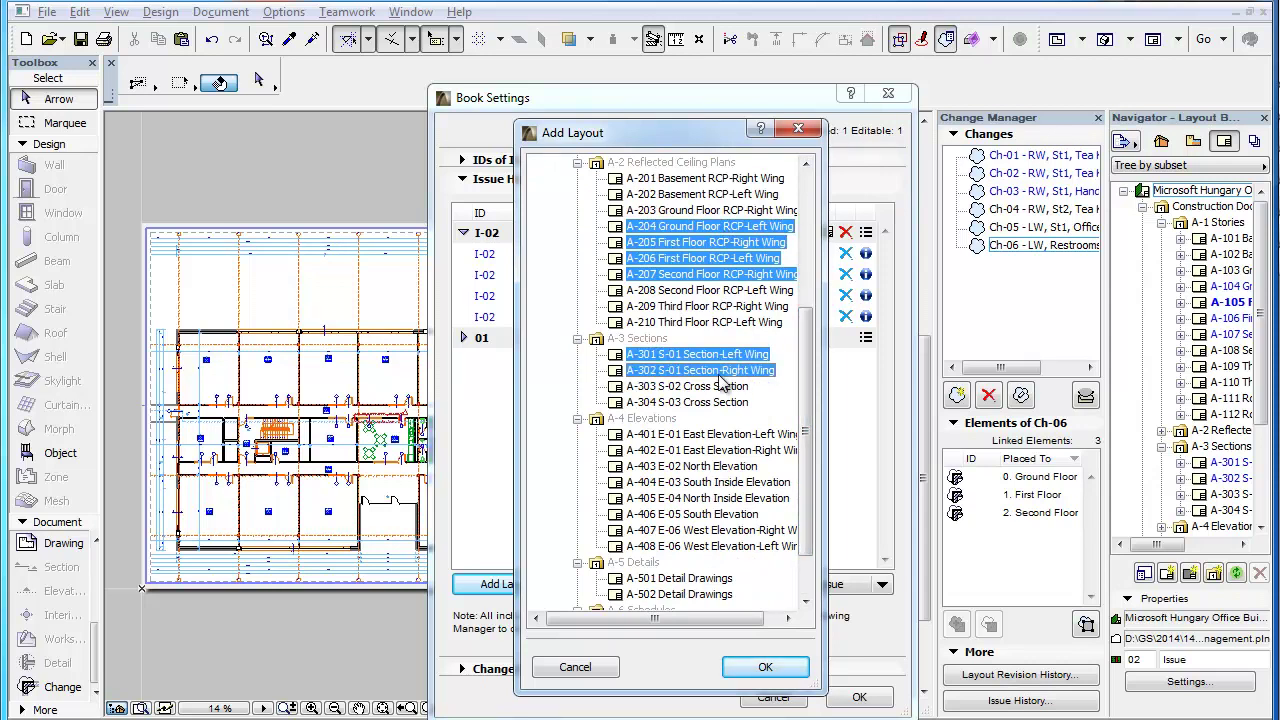
left_click(765, 667)
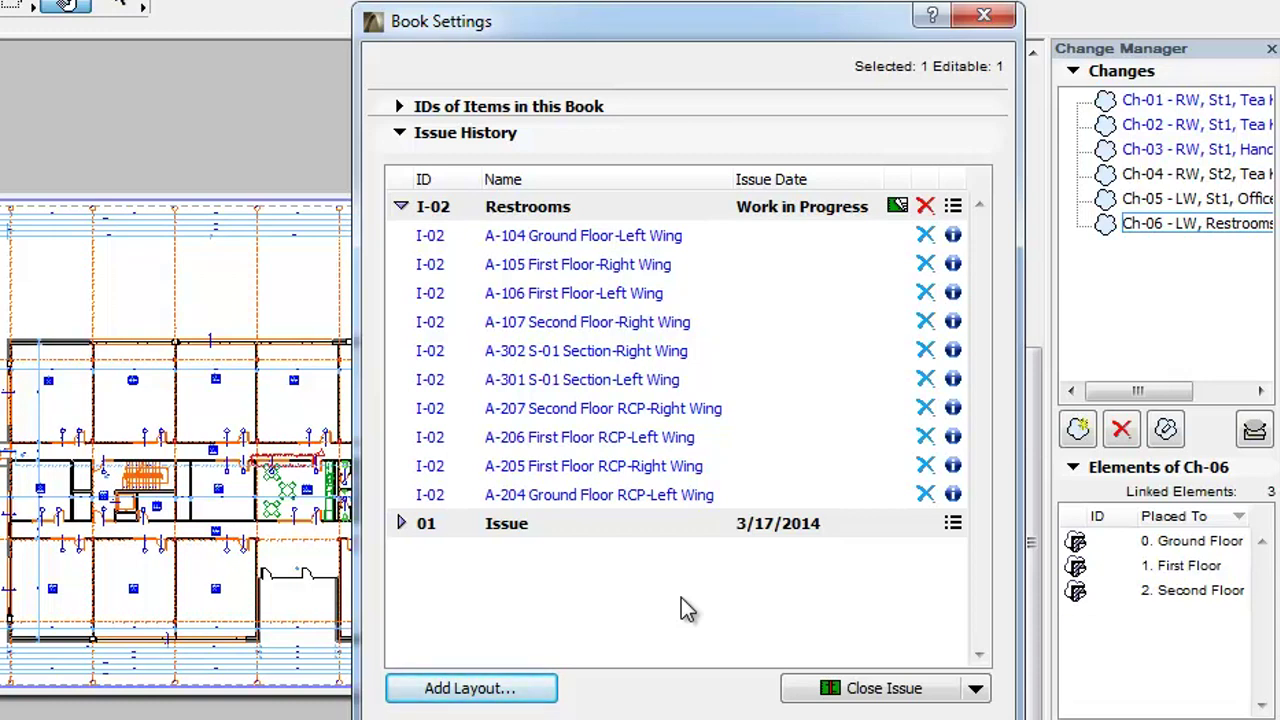
Step: Remove section layouts A-301 and A-302 and ceiling plan layouts A-204 to A-207 from the Restrooms issue, and accept the book settings
left_click(925, 380)
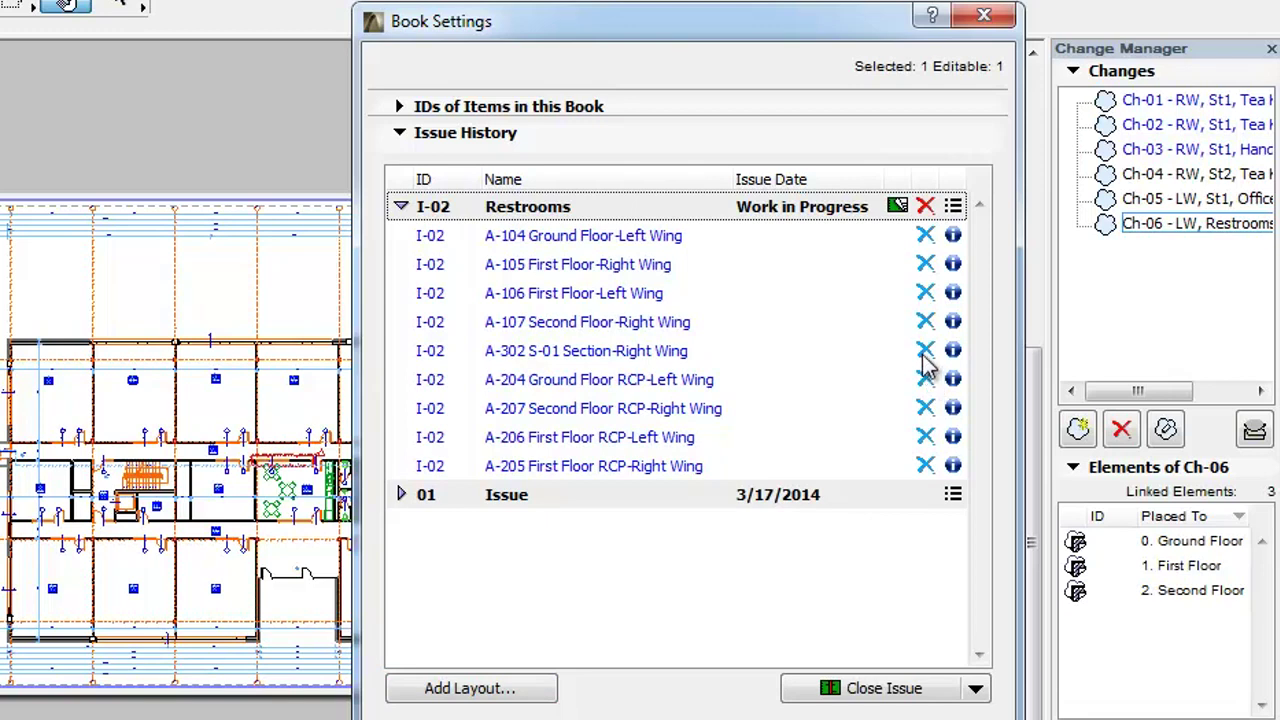
left_click(925, 351)
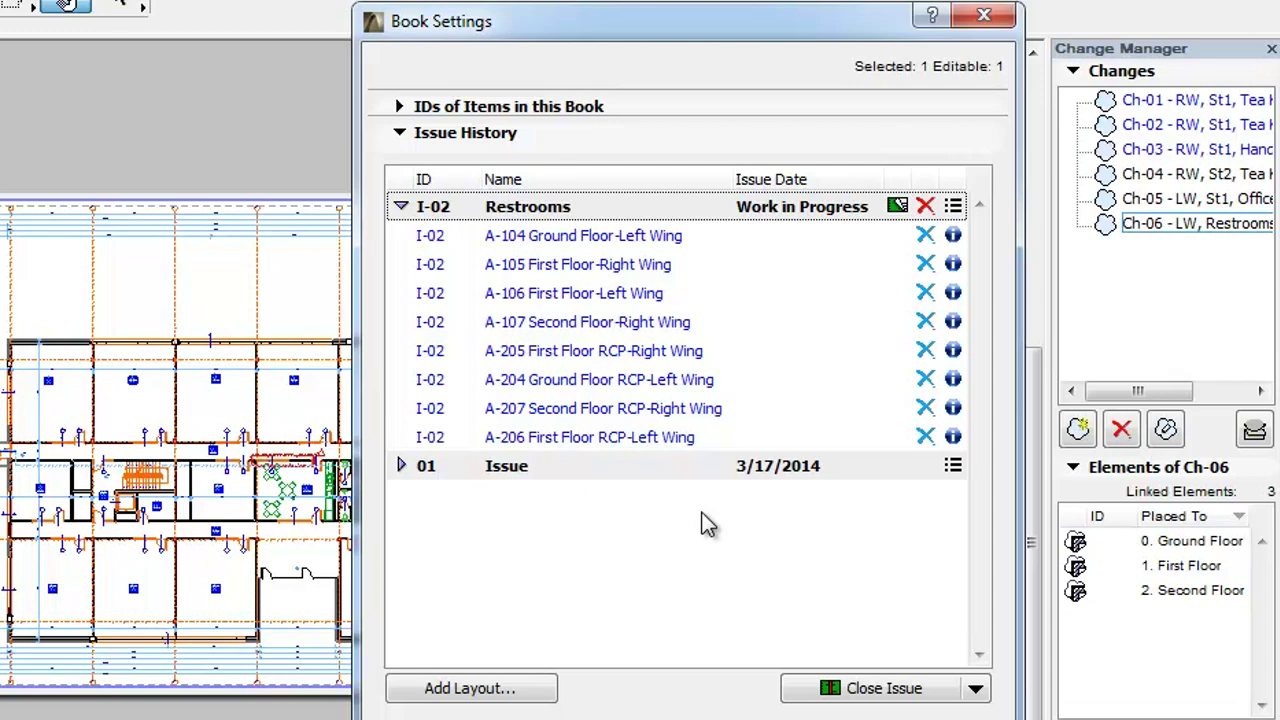
left_click(732, 348)
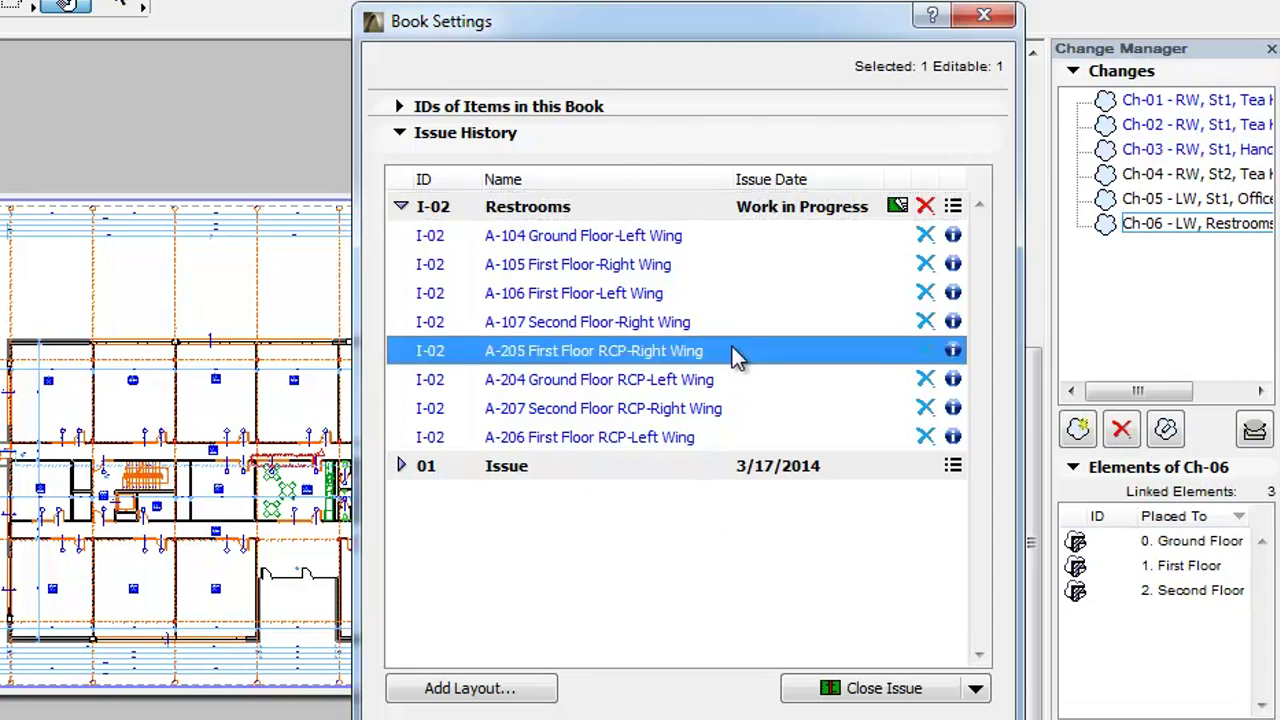
left_click(726, 440, "shift")
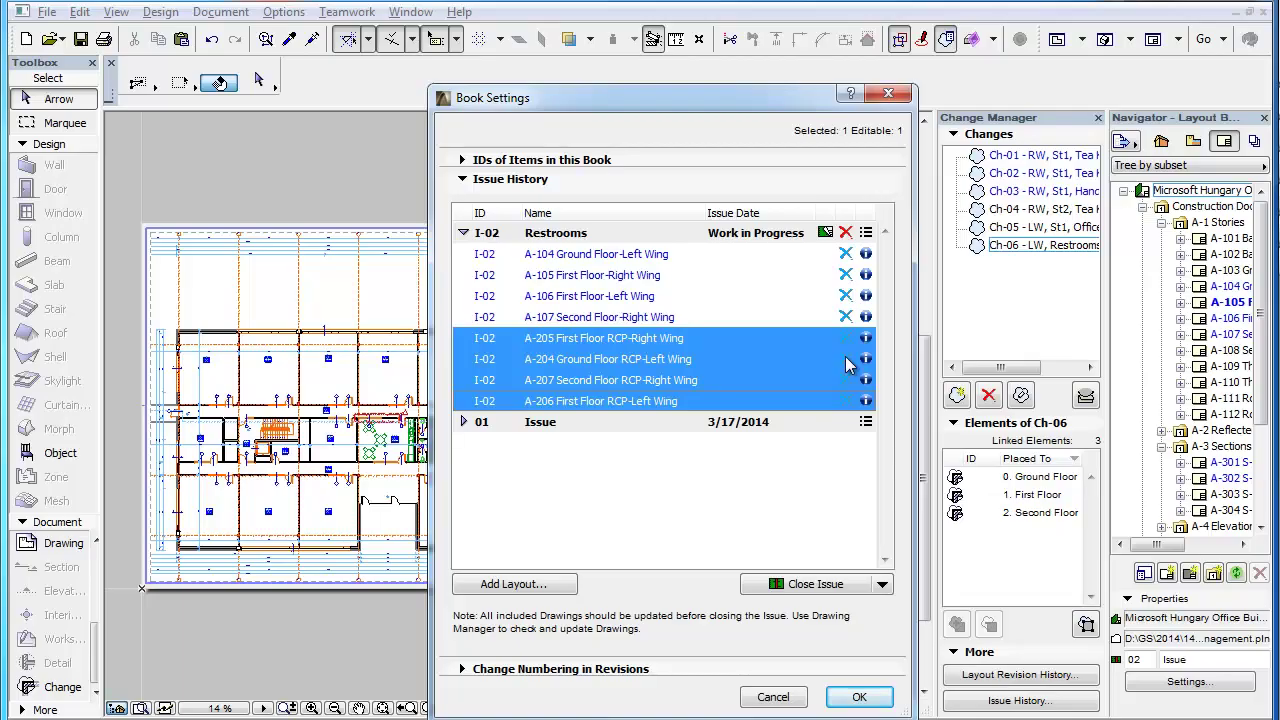
left_click(845, 358)
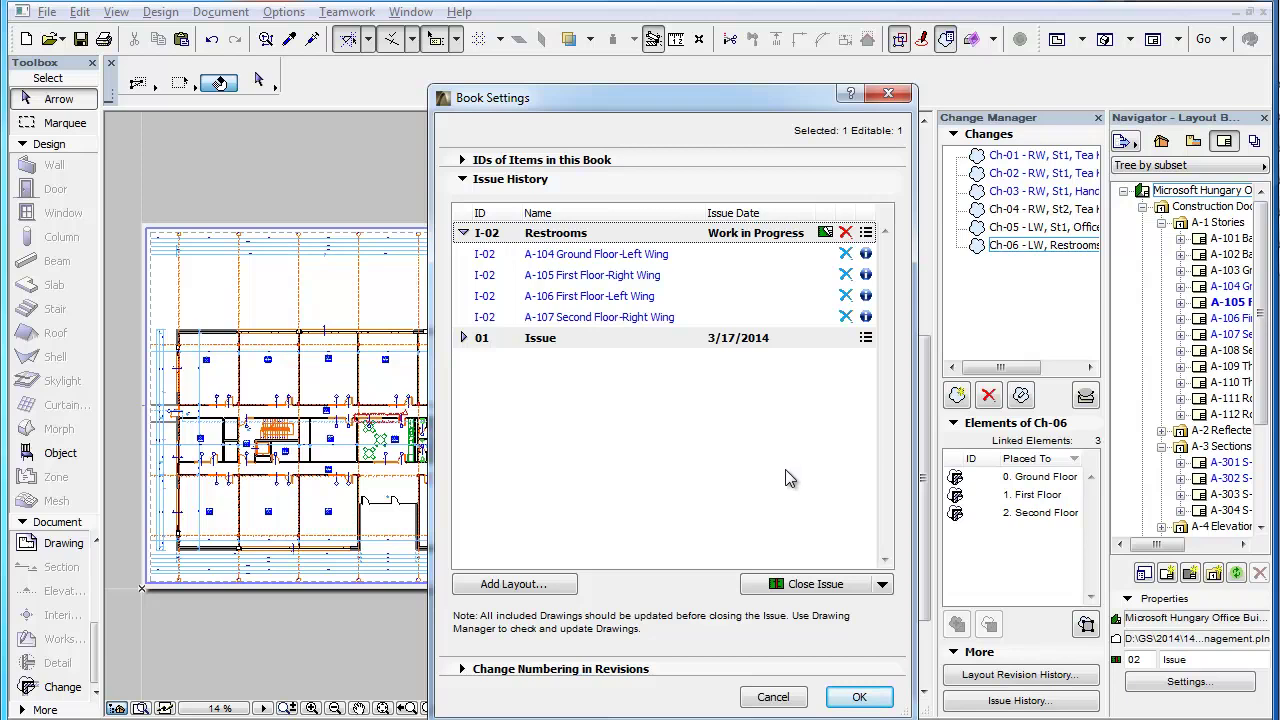
left_click(859, 697)
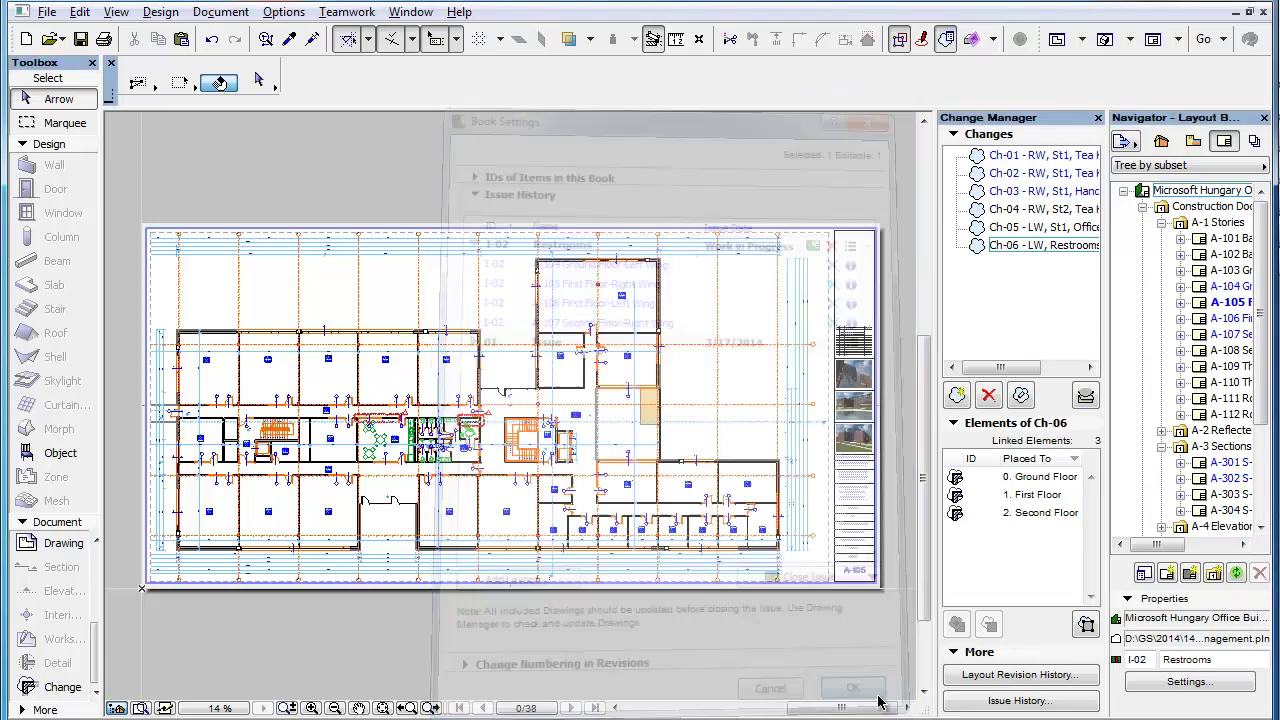